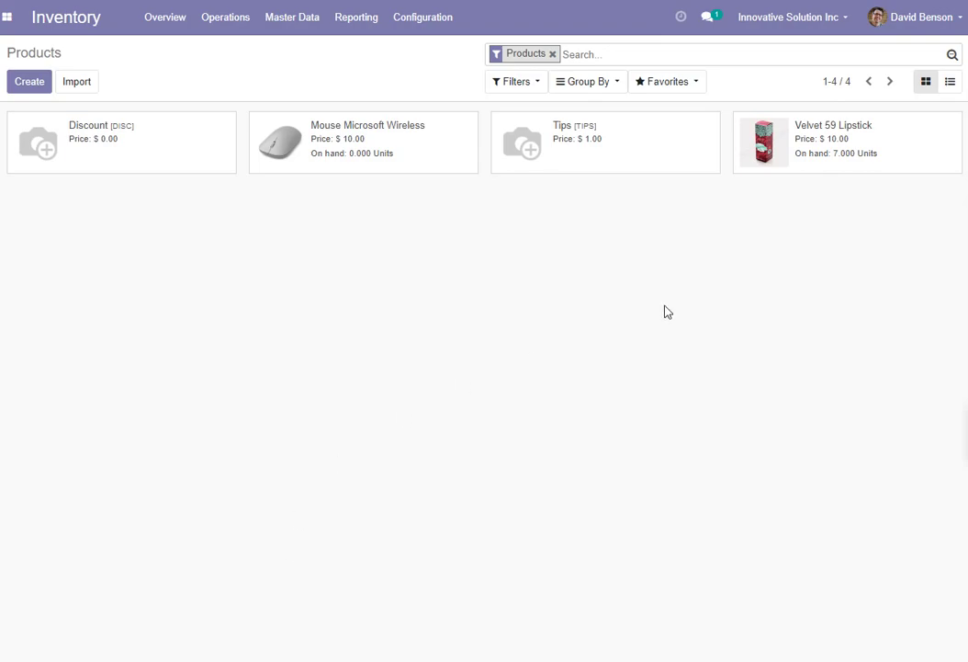
- Open the Mouse Microsoft Wireless product after briefly opening and leaving Velvet 59 Lipstick
left_click(812, 142)
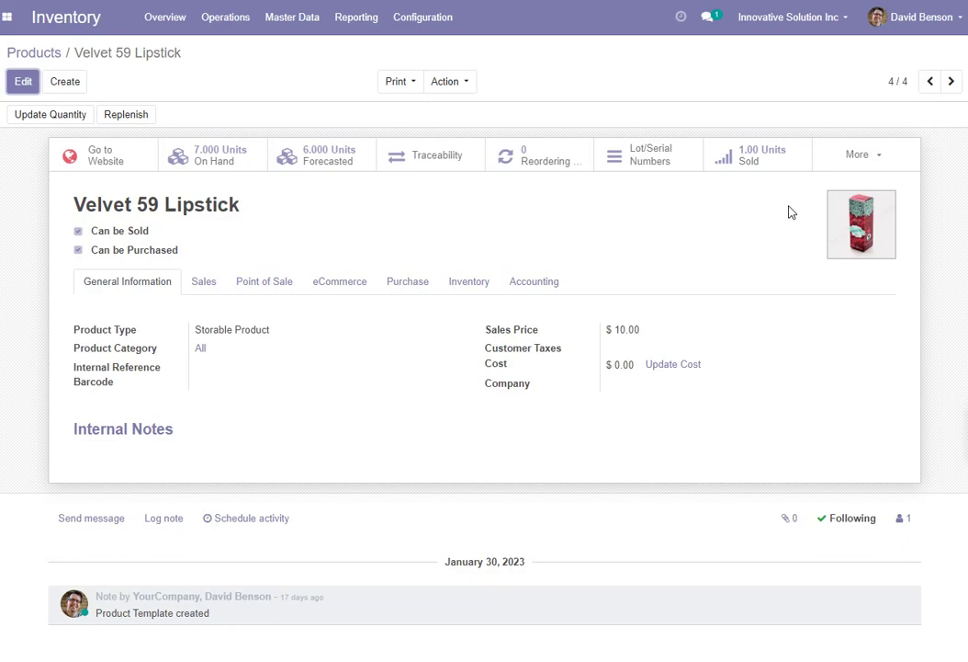
left_click(32, 52)
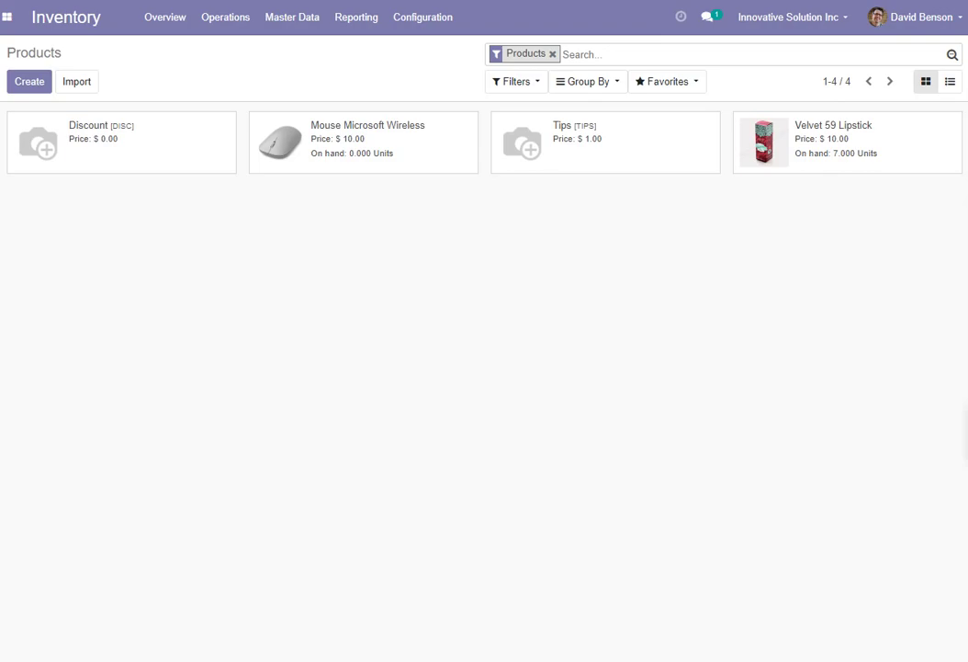
left_click(357, 158)
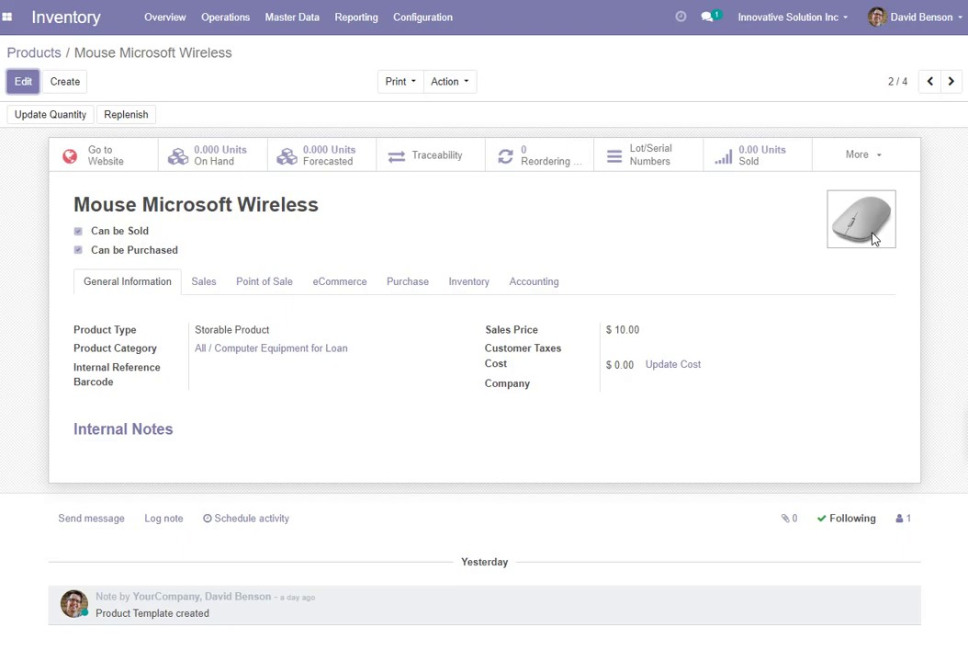
- View the mouse's empty Lot/Serial Numbers list and start a new serial number record
left_click(644, 158)
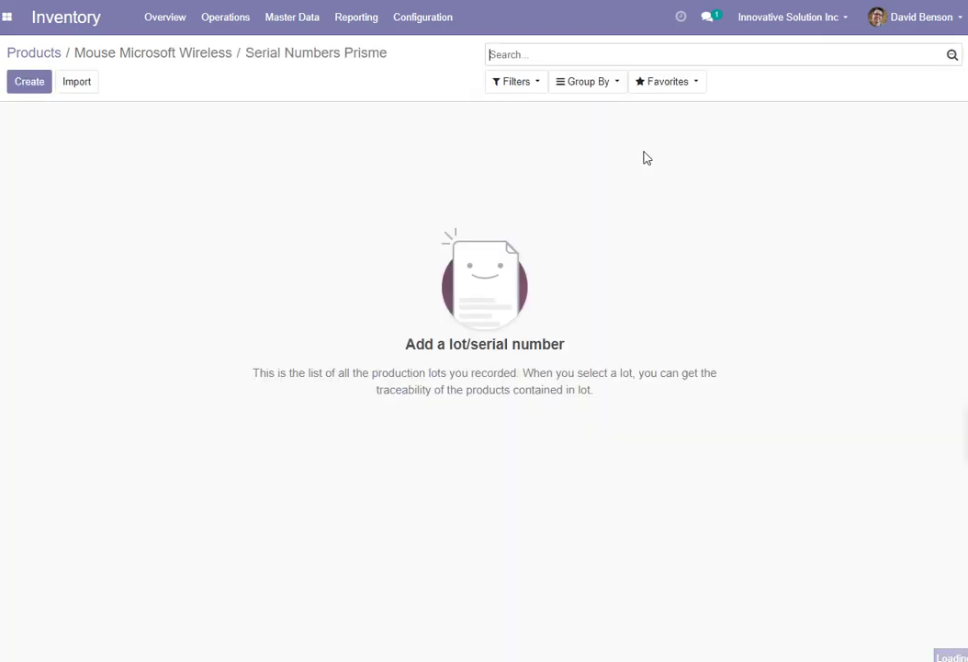
left_click(174, 53)
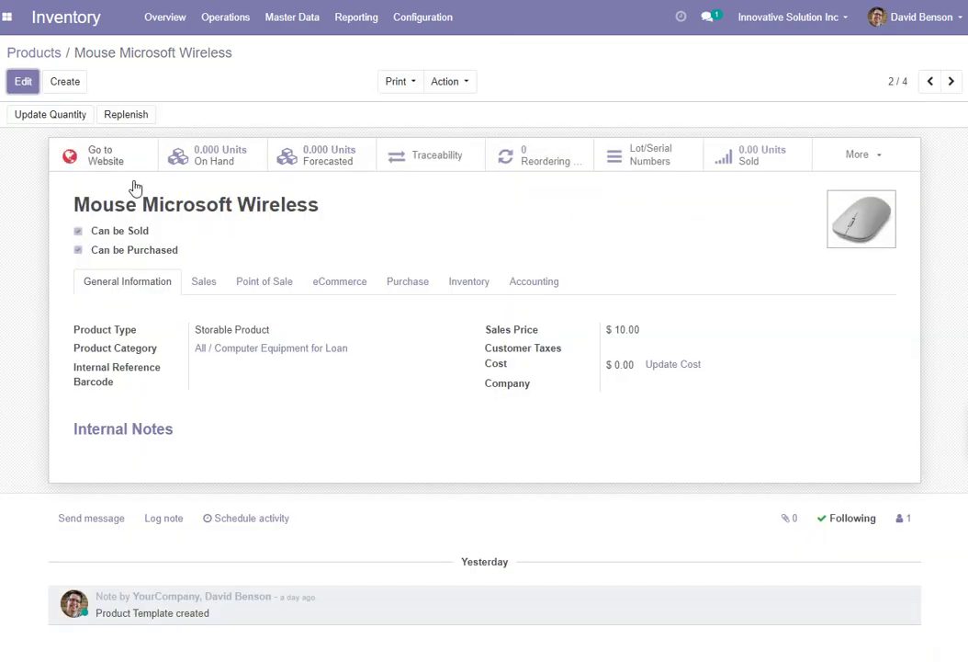
left_click(653, 164)
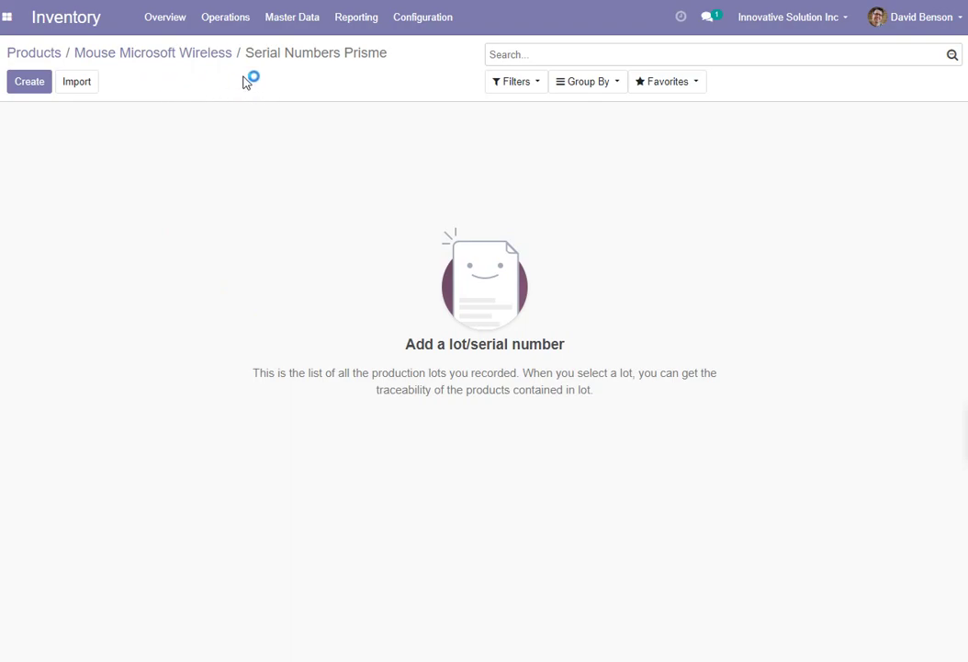
left_click(33, 85)
- Save the prefilled serial number 0000017 for Mouse Microsoft Wireless
left_click_drag(192, 161, 57, 167)
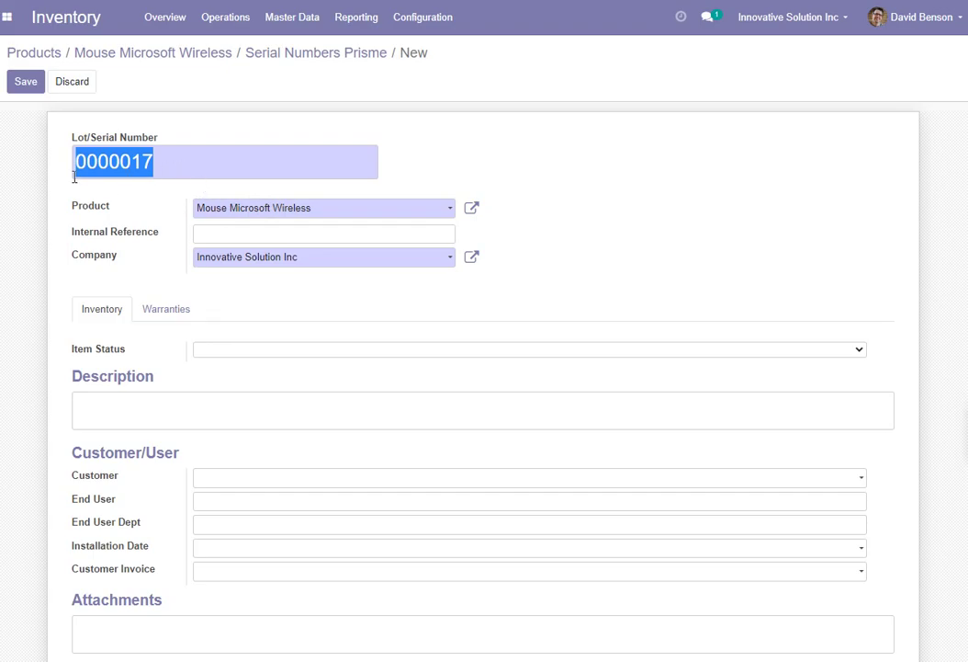
left_click(167, 166)
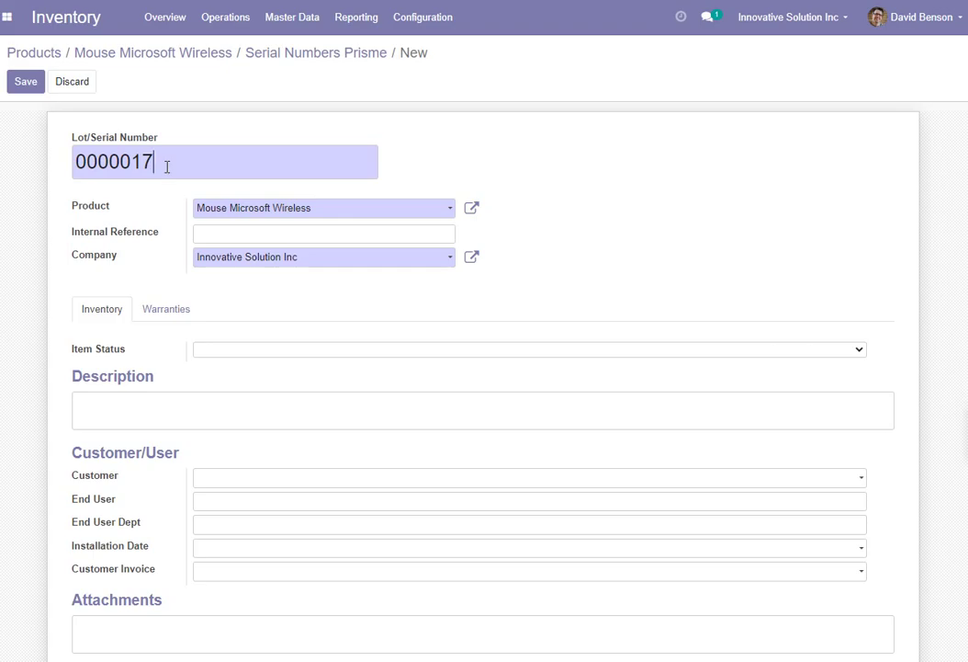
left_click(28, 81)
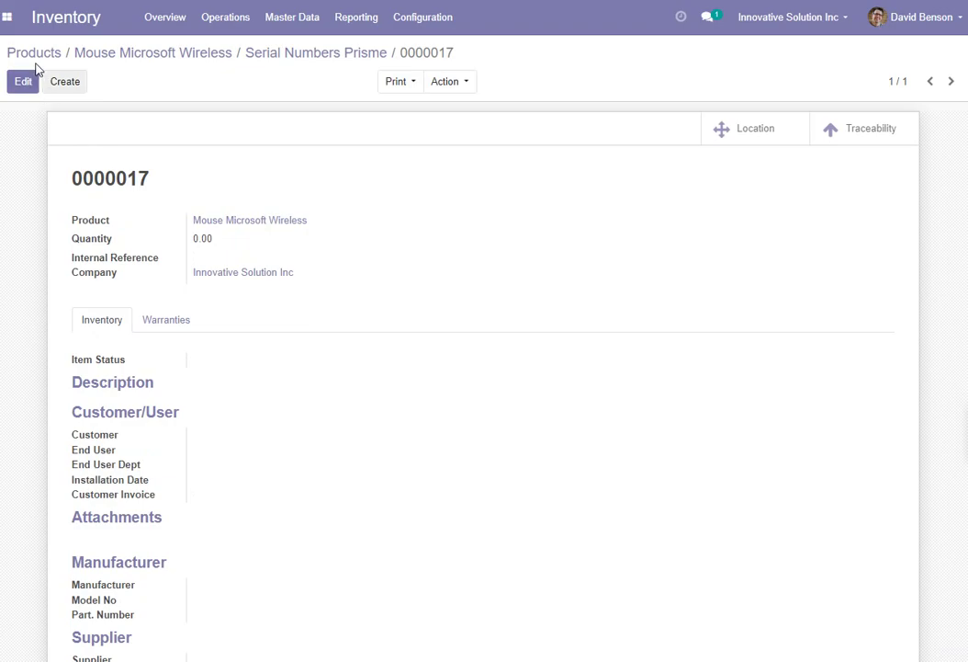
left_click(105, 55)
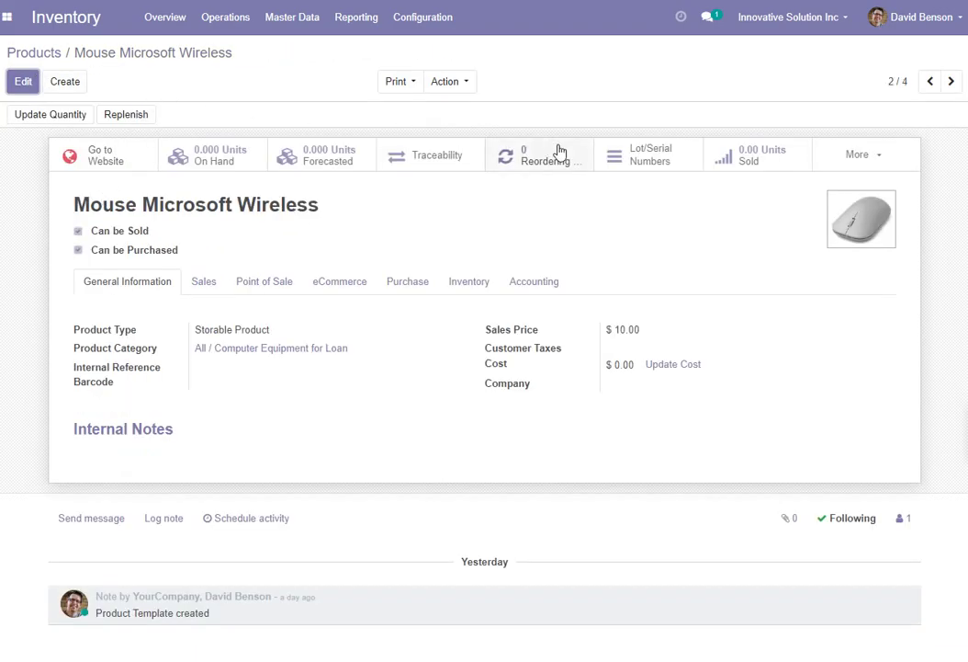
left_click(632, 158)
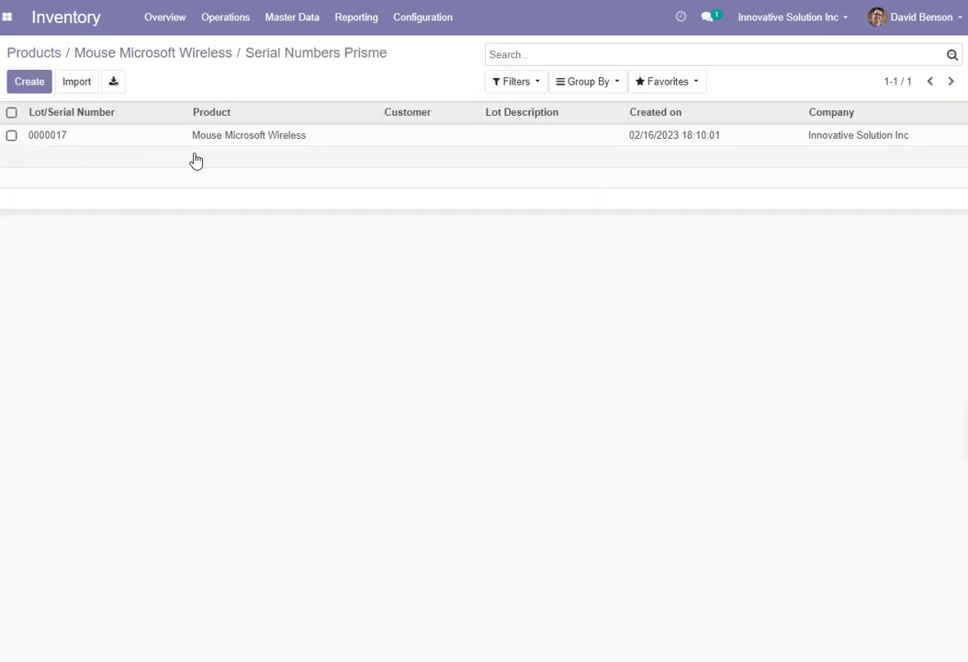
- Create and save serial numbers 0000018 and 0000019 for the mouse
left_click(30, 84)
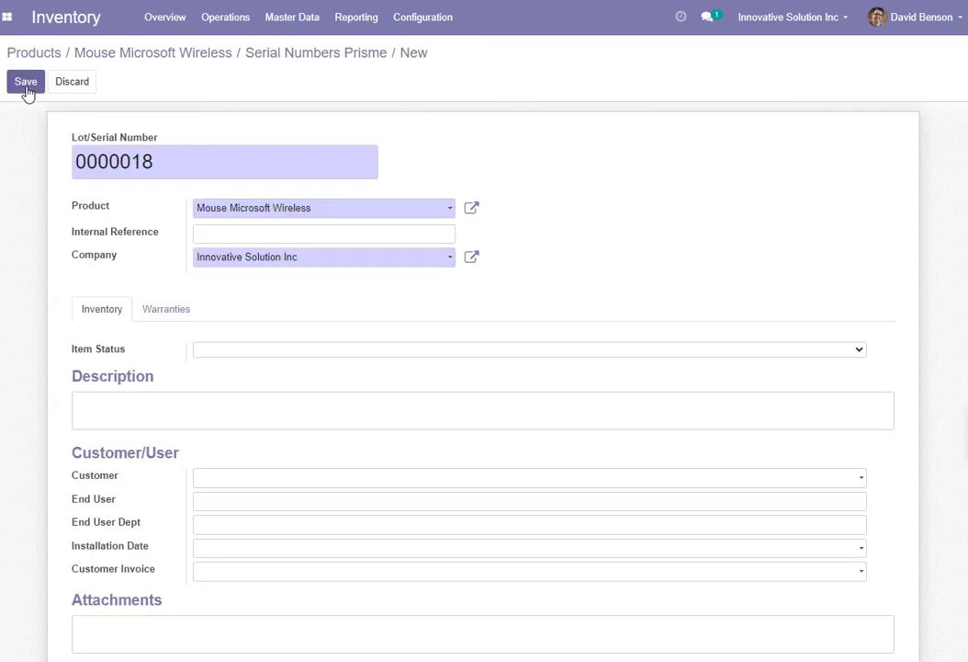
left_click(26, 87)
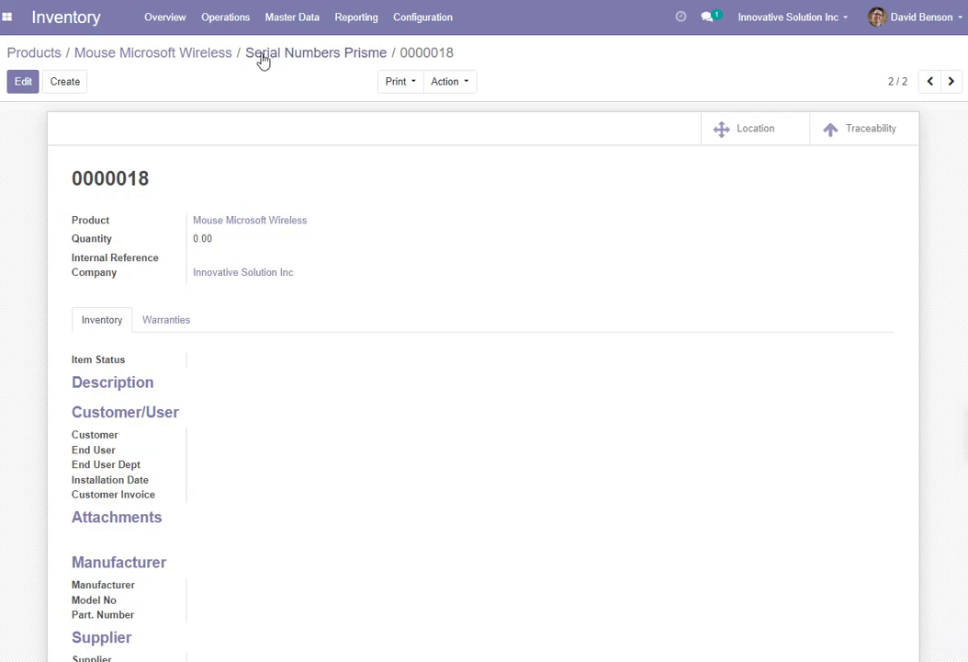
left_click(316, 55)
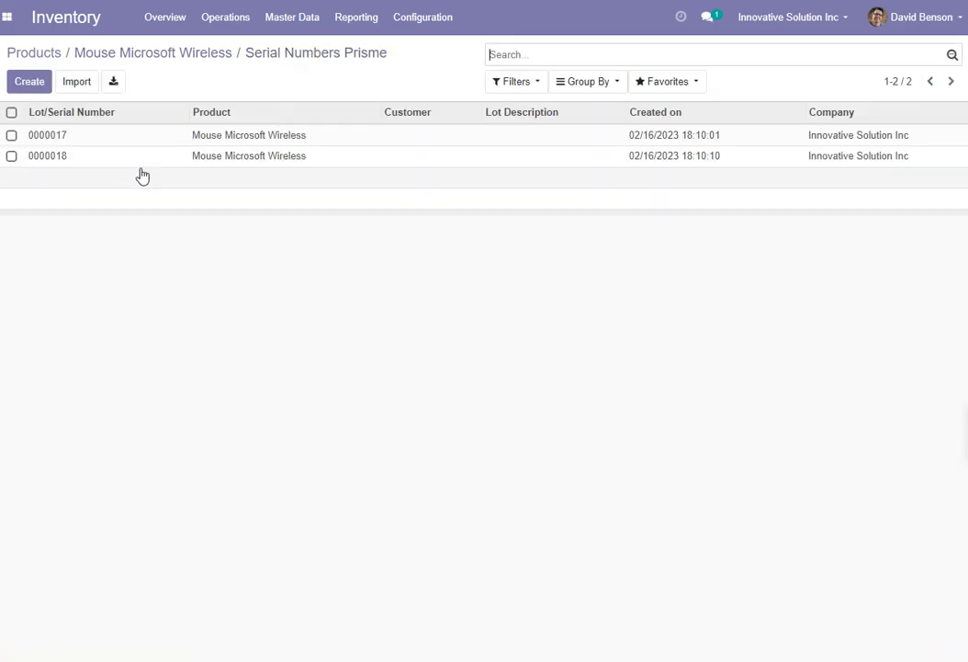
left_click(35, 84)
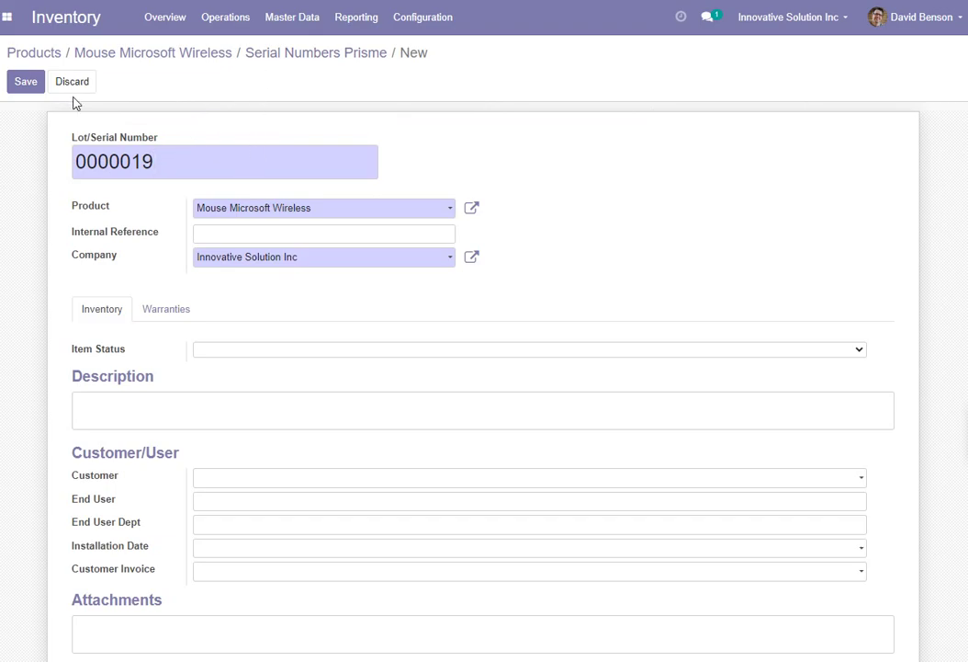
left_click(37, 84)
left_click(328, 55)
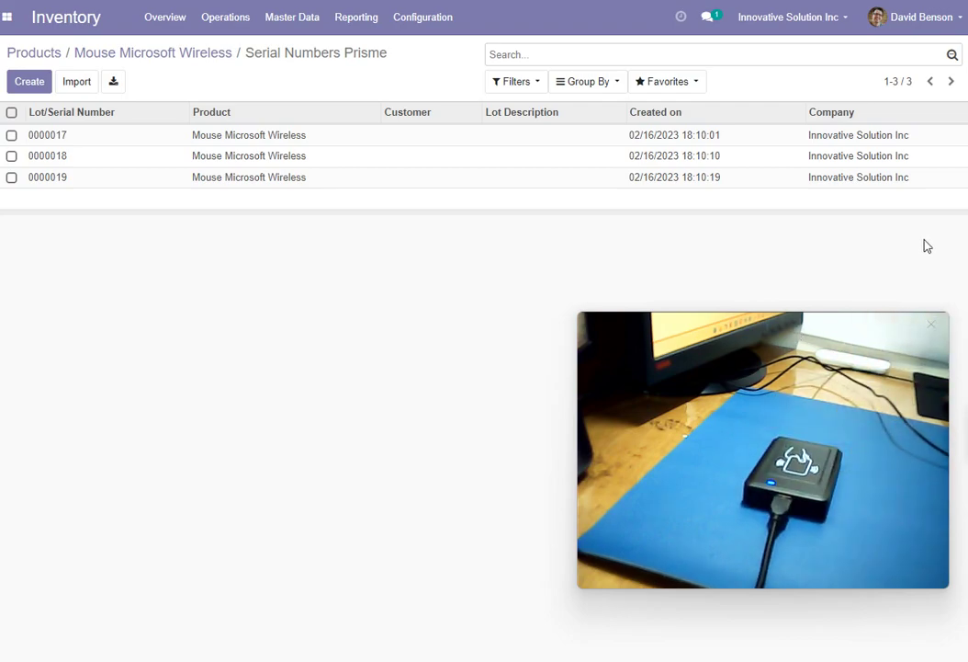
left_click(35, 83)
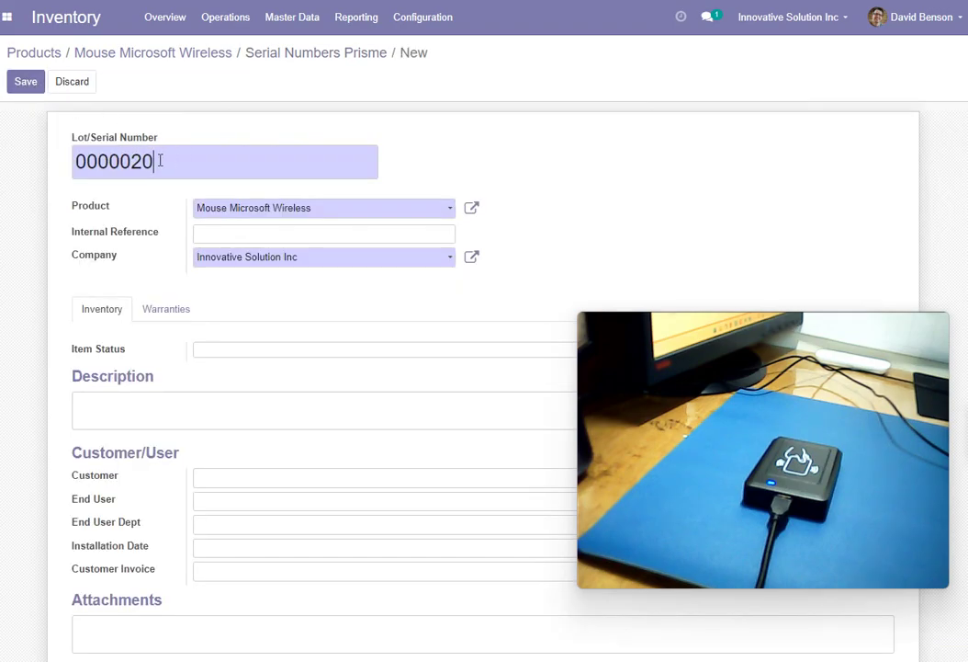
double_click(160, 161)
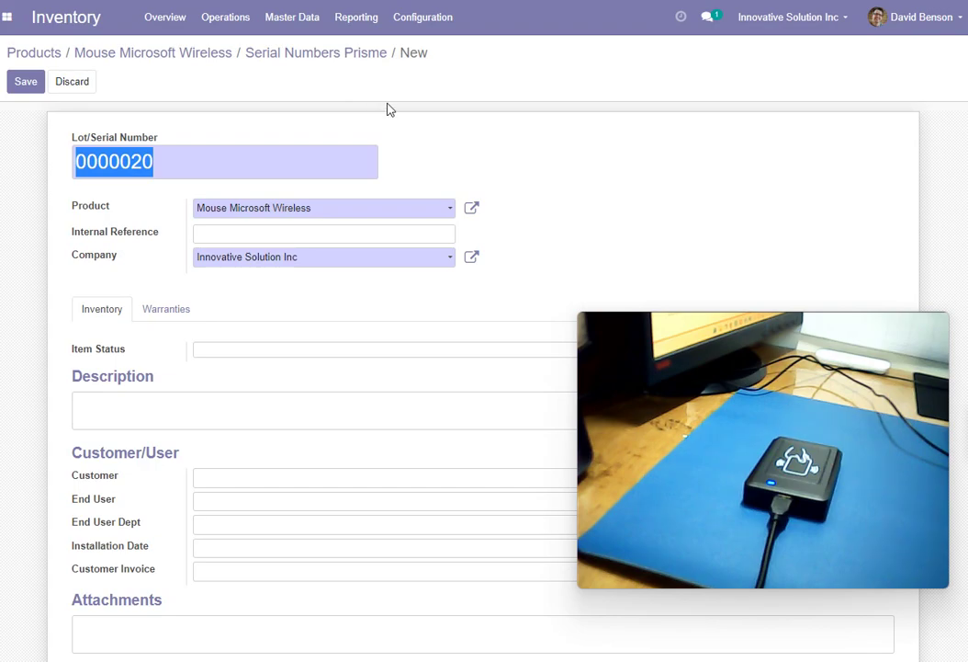
key("BackSpace")
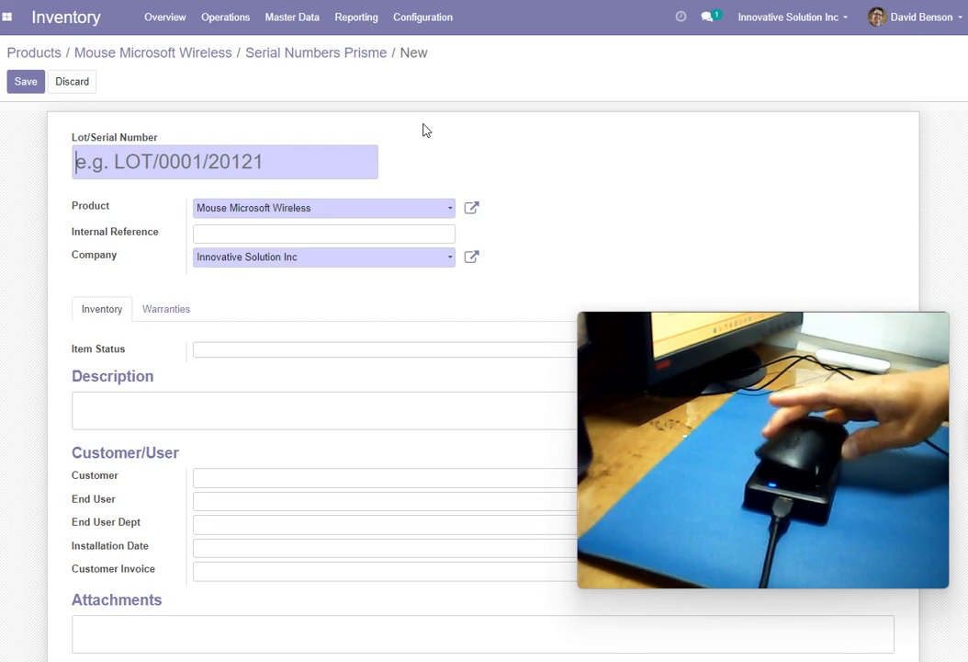
type("E28068902000500CB8359C38")
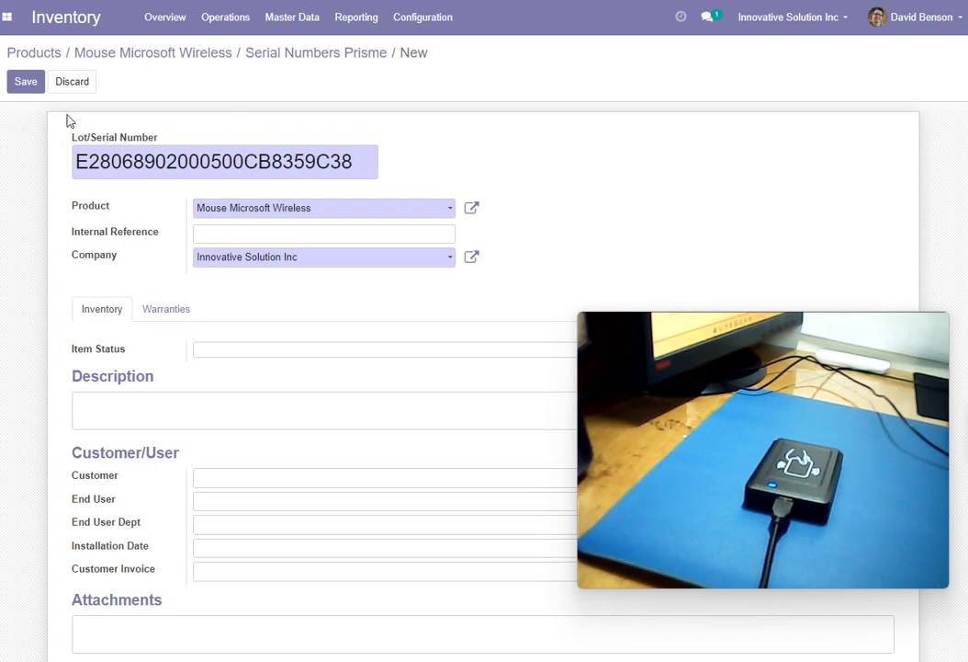
left_click(27, 82)
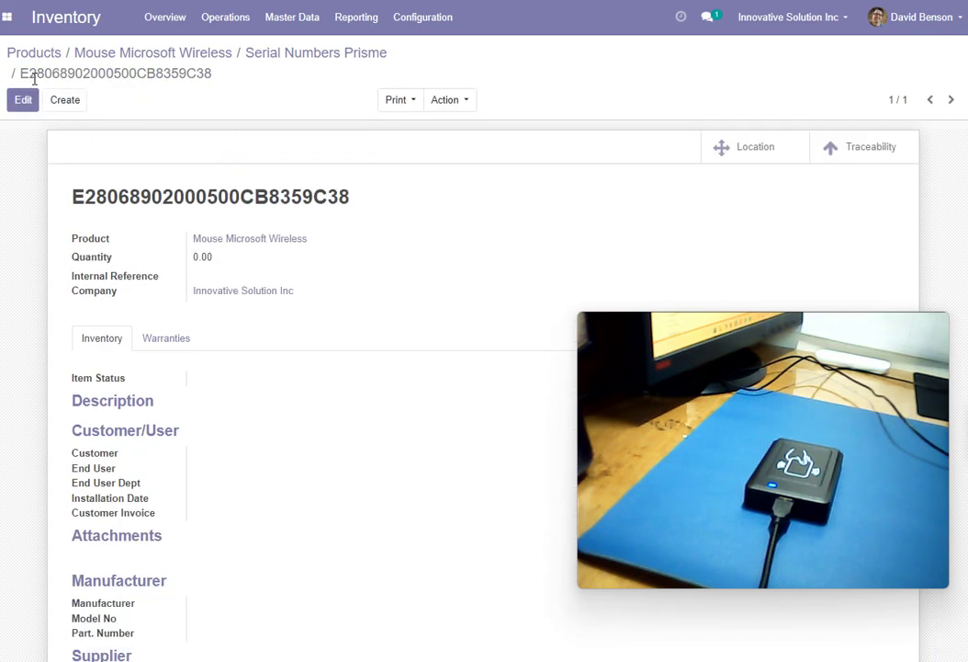
left_click(66, 101)
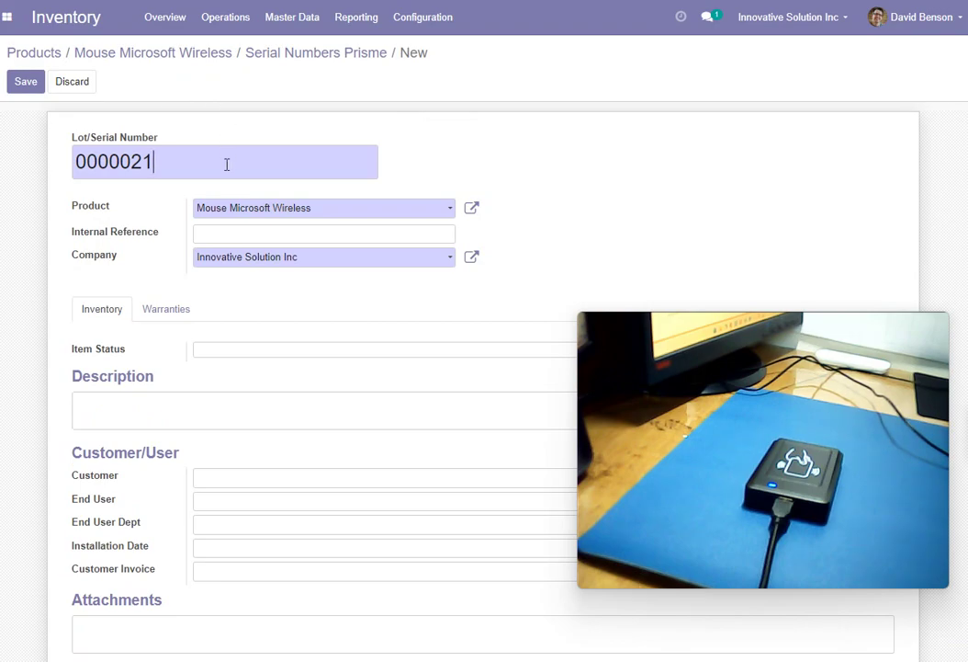
left_click_drag(227, 162, 90, 145)
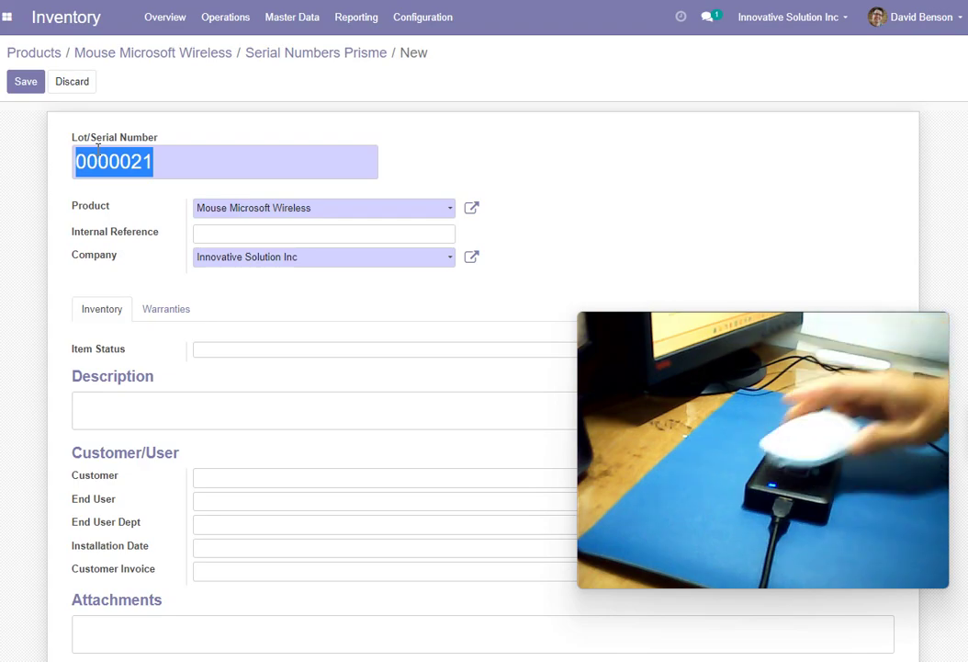
type("E28068902000400CB835A120E28068902000400CB835A120")
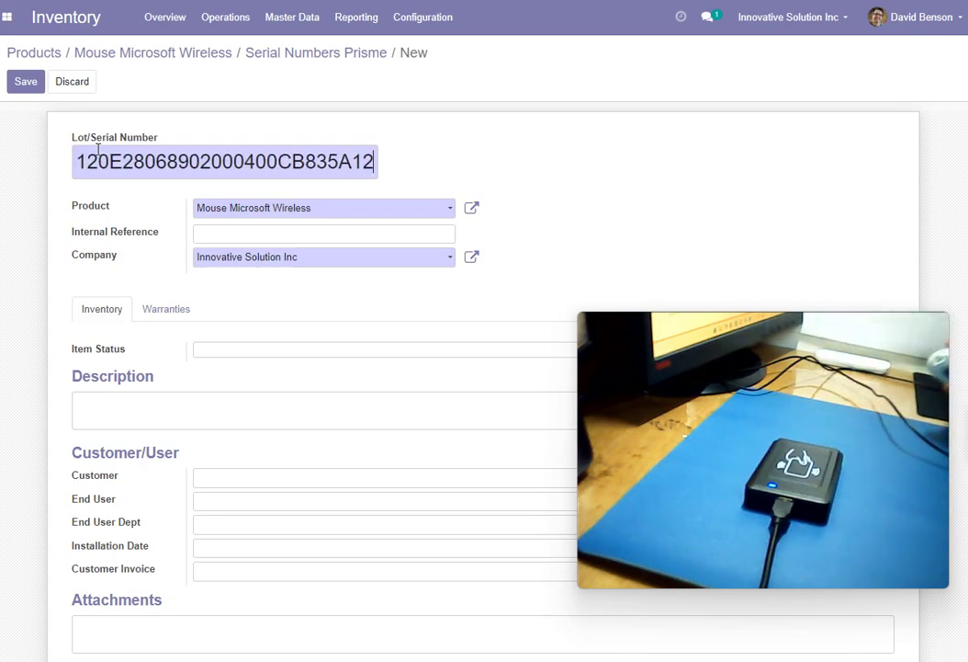
key("BackSpace")
key("BackSpace")
key("BackSpace")
key("BackSpace")
key("BackSpace")
key("BackSpace")
key("BackSpace")
key("BackSpace")
key("BackSpace")
key("BackSpace")
key("BackSpace")
key("BackSpace")
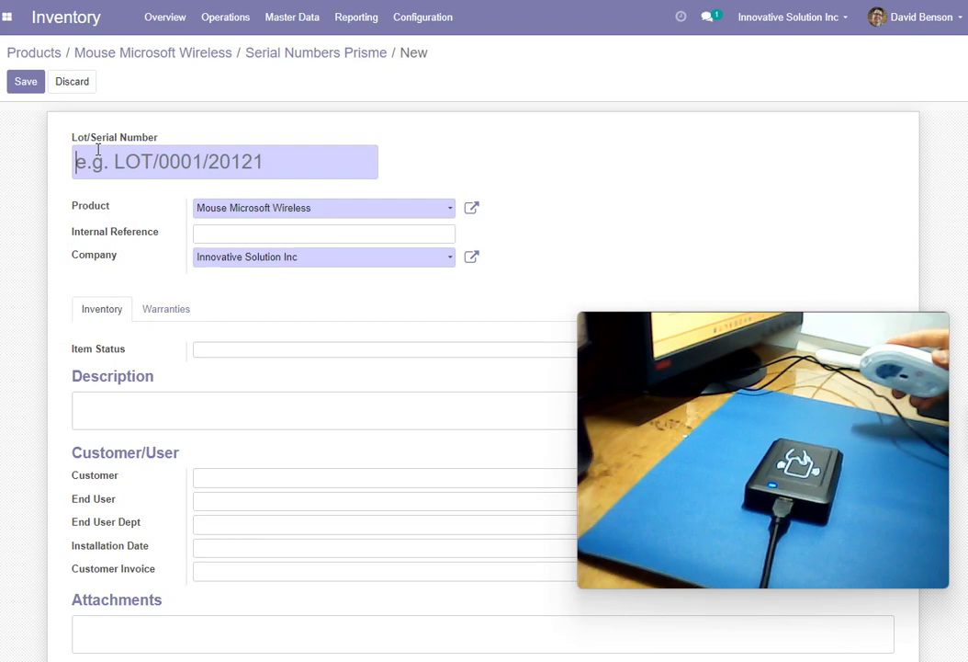
type("E28068902000400CB835A120")
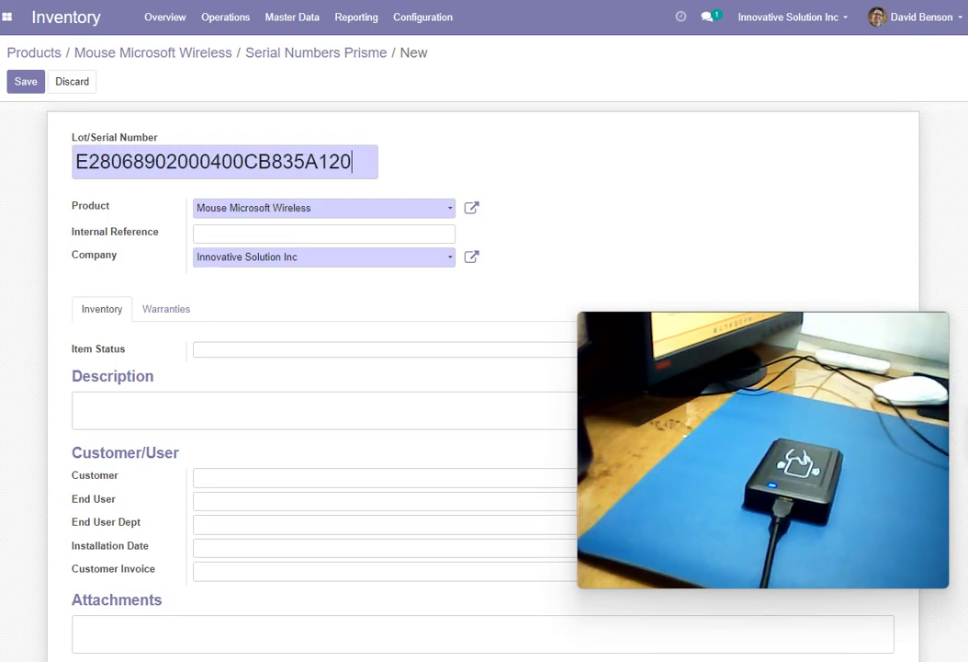
left_click(22, 85)
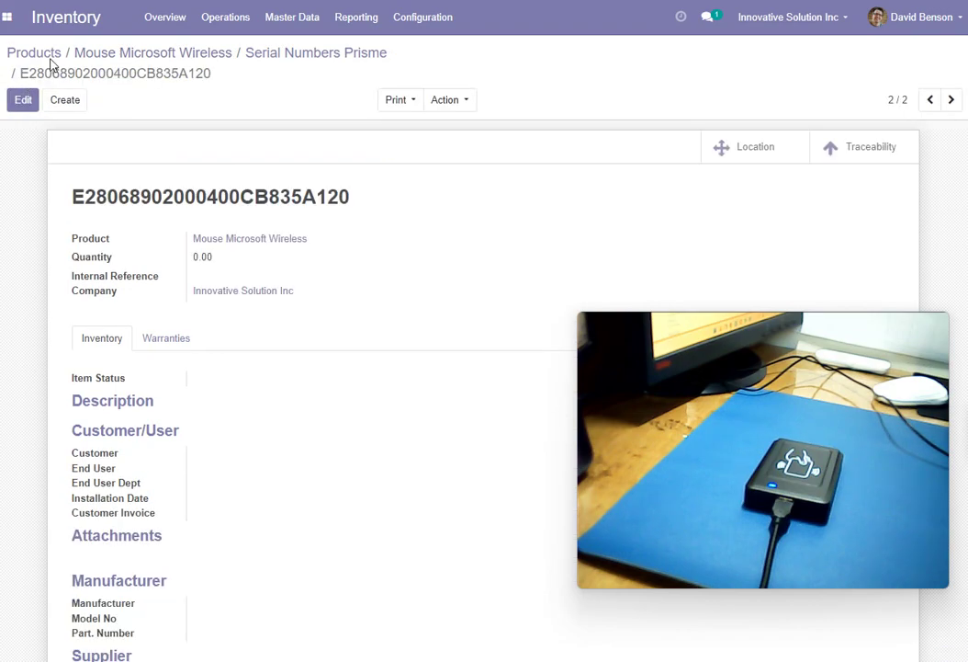
left_click(250, 52)
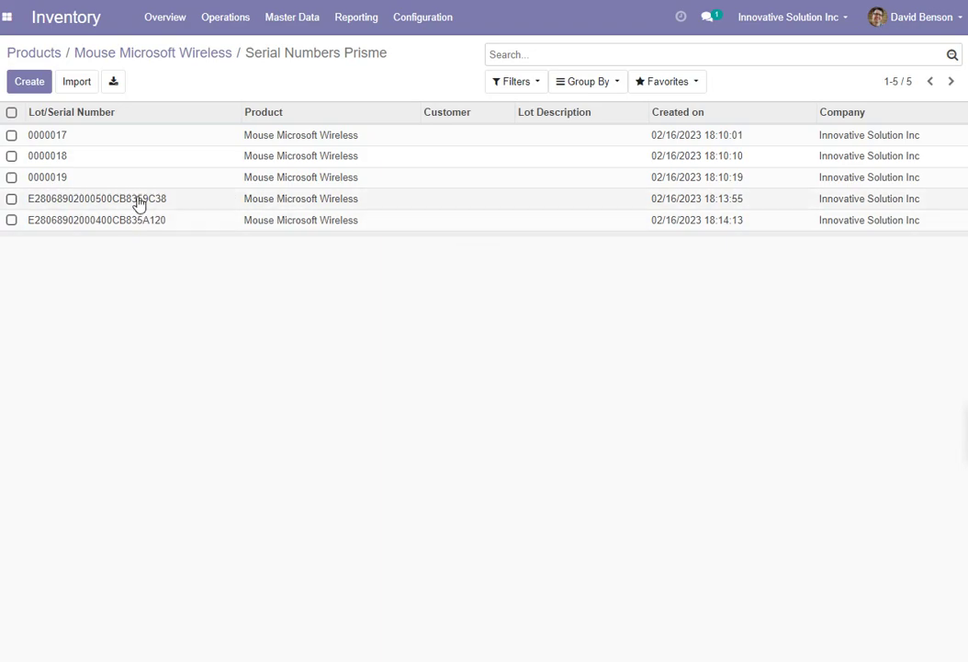
left_click(121, 201)
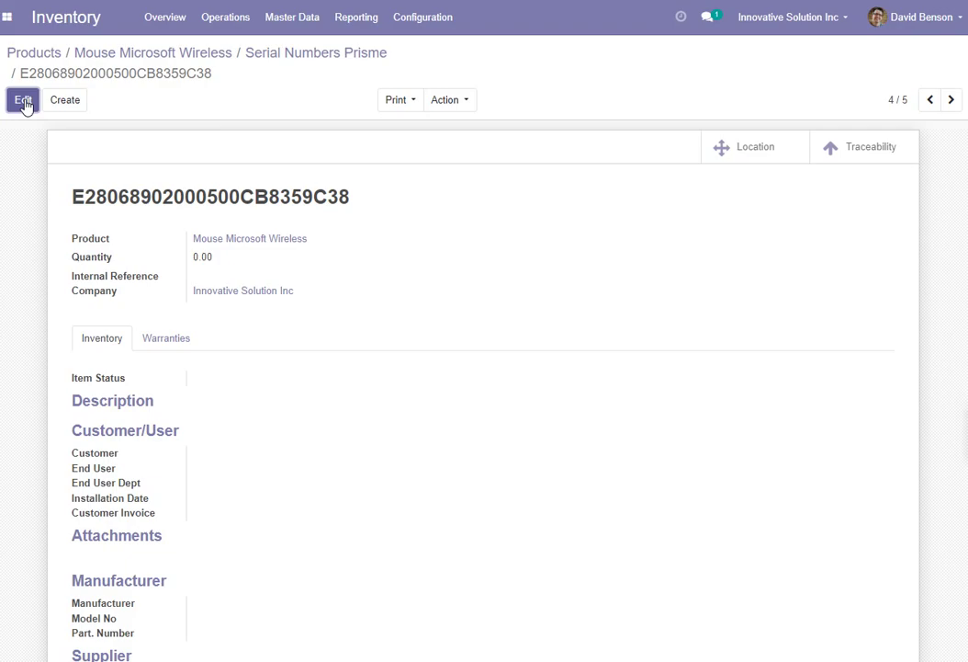
left_click(24, 101)
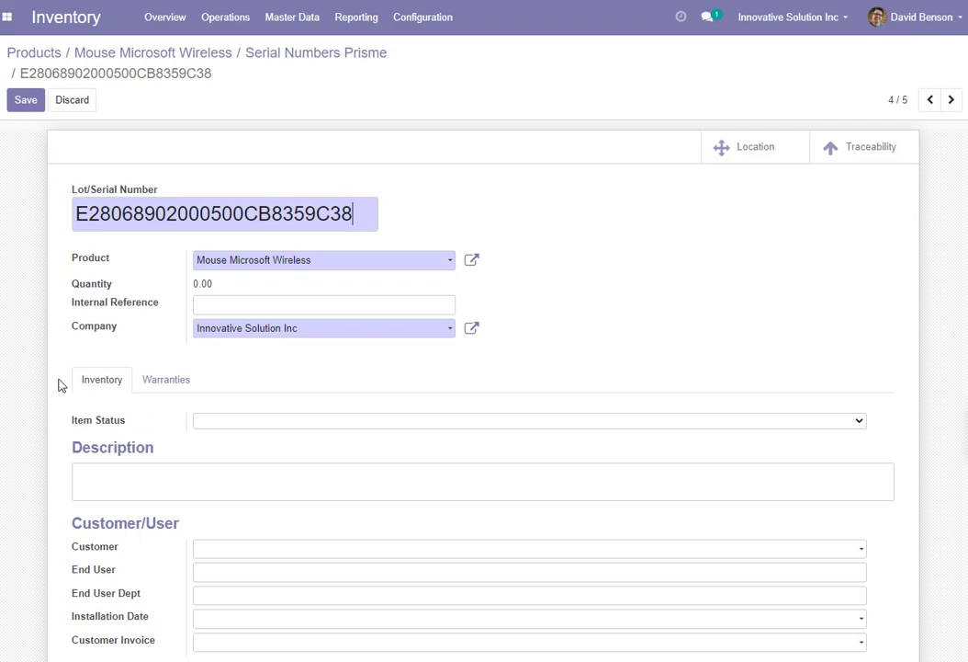
left_click(254, 421)
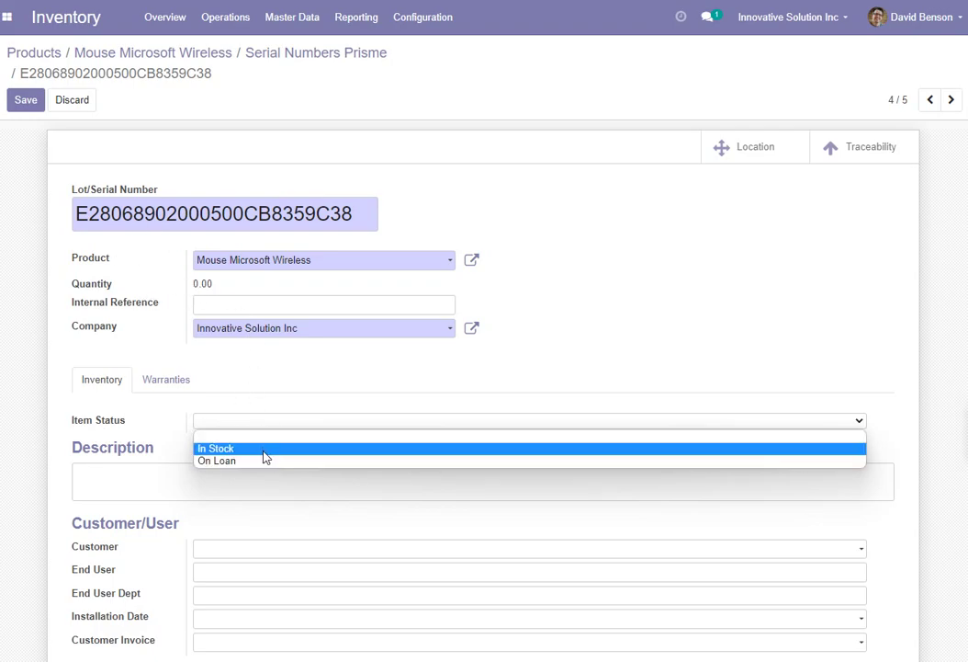
left_click(265, 450)
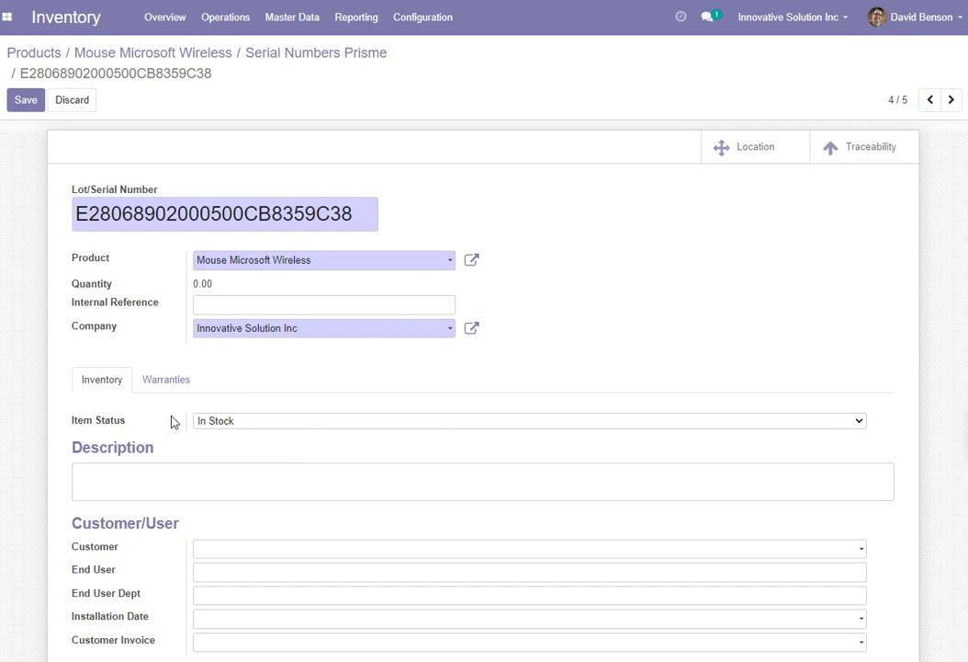
left_click(25, 101)
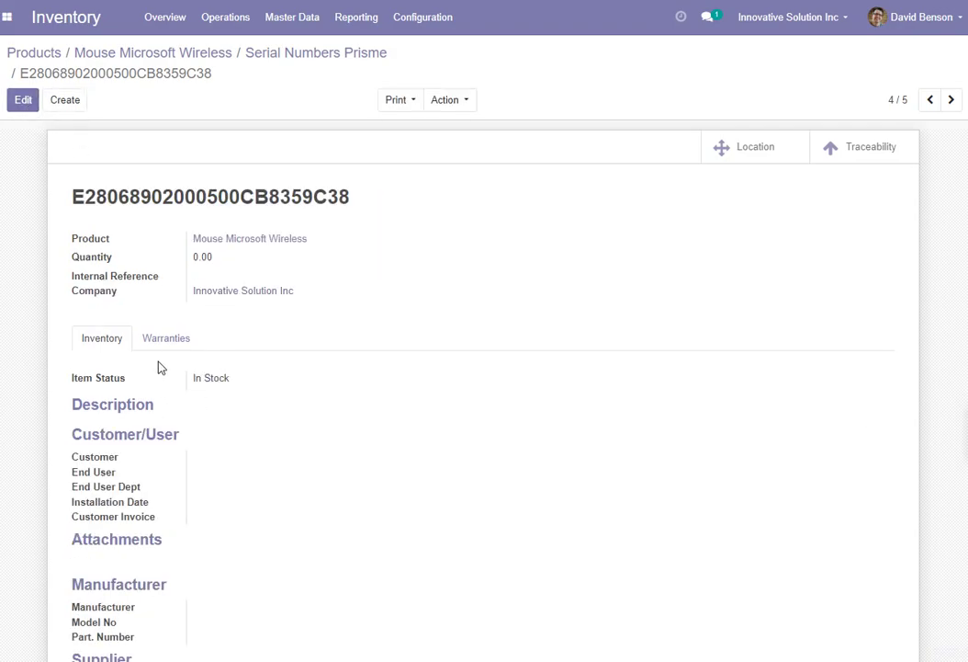
left_click(327, 56)
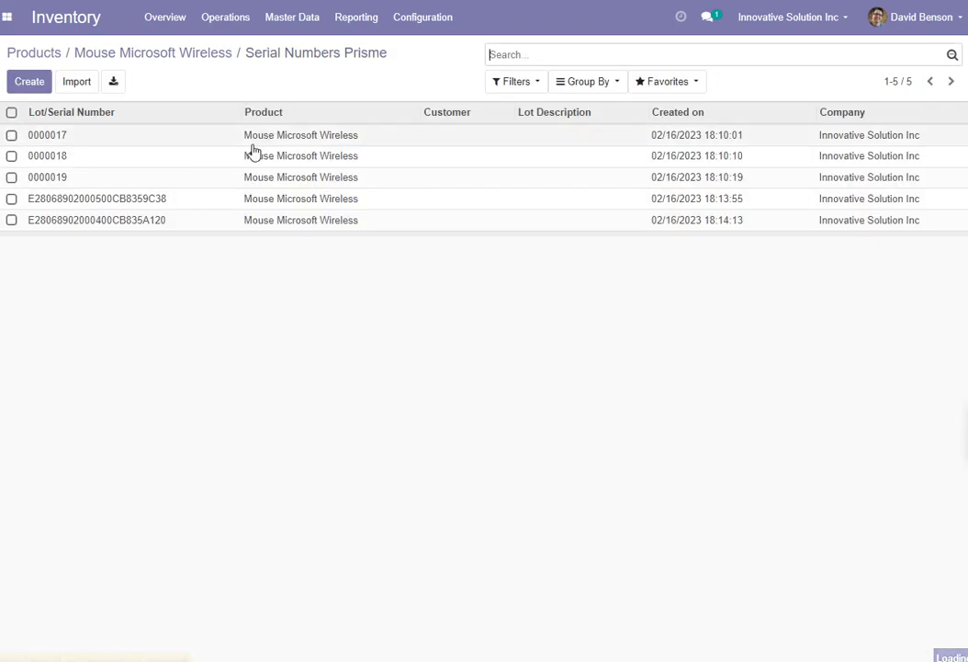
left_click(127, 222)
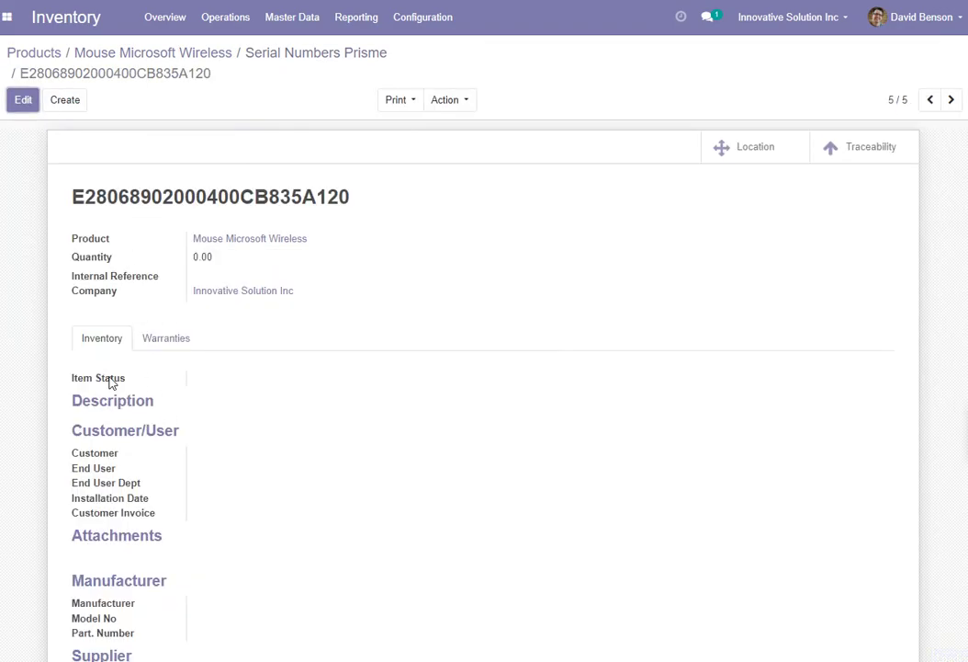
left_click(24, 100)
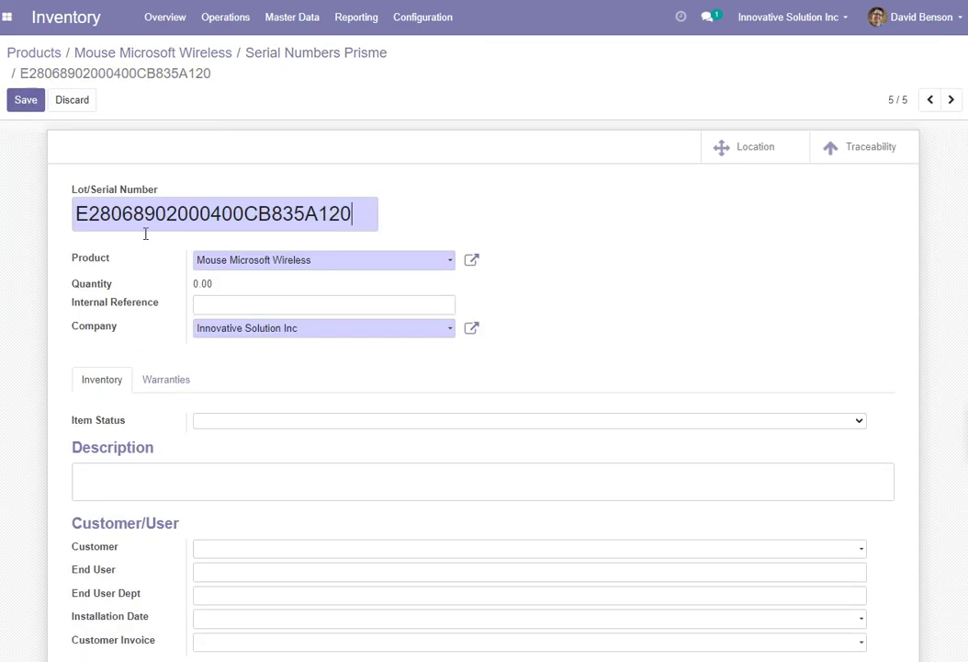
left_click(233, 421)
left_click(232, 460)
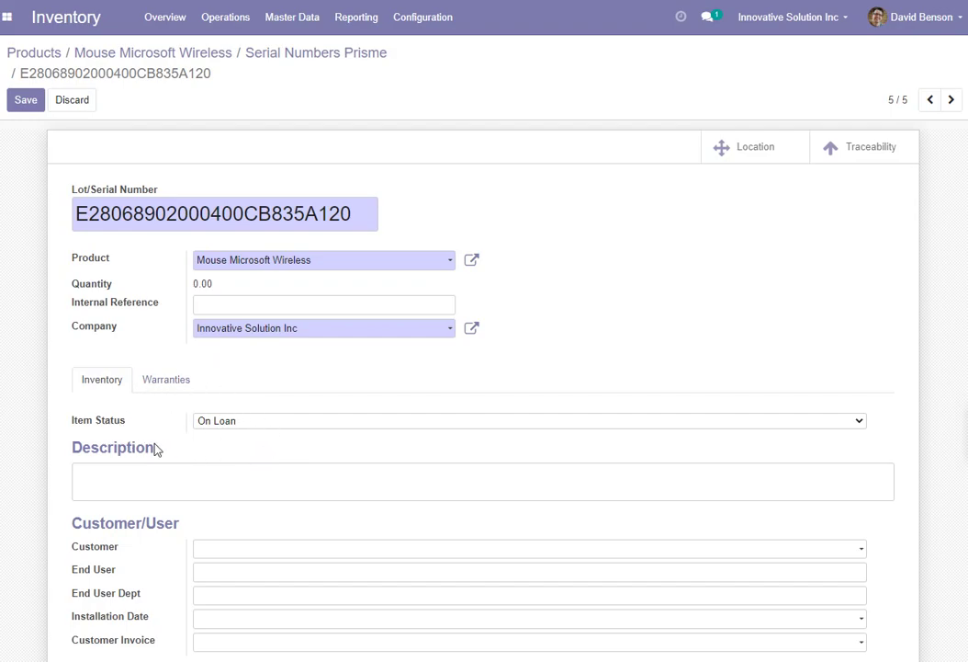
left_click(31, 100)
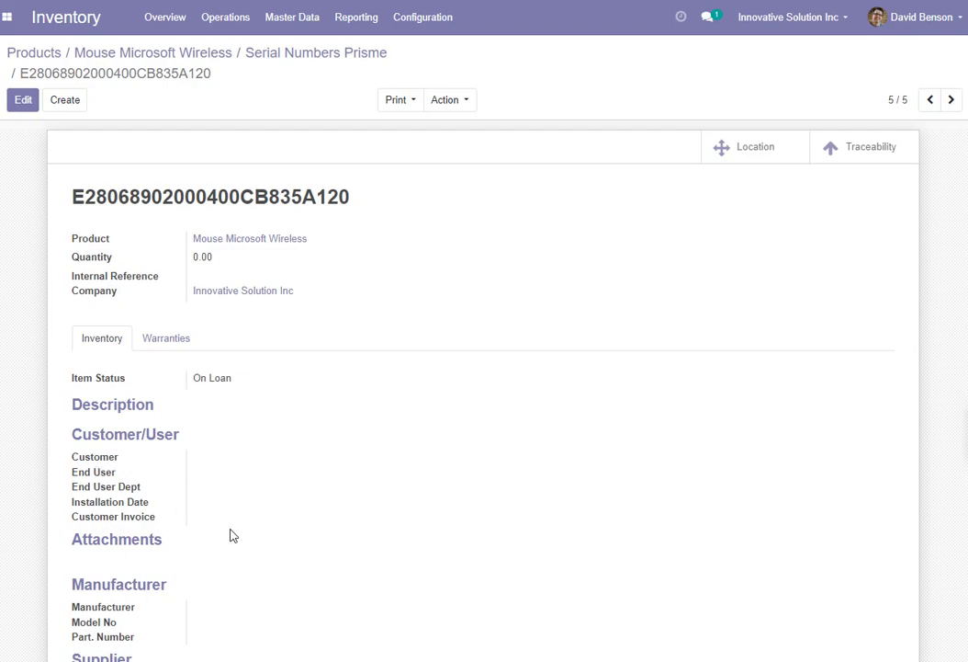
scroll(232, 534, "down", 1)
scroll(232, 503, "up", 1)
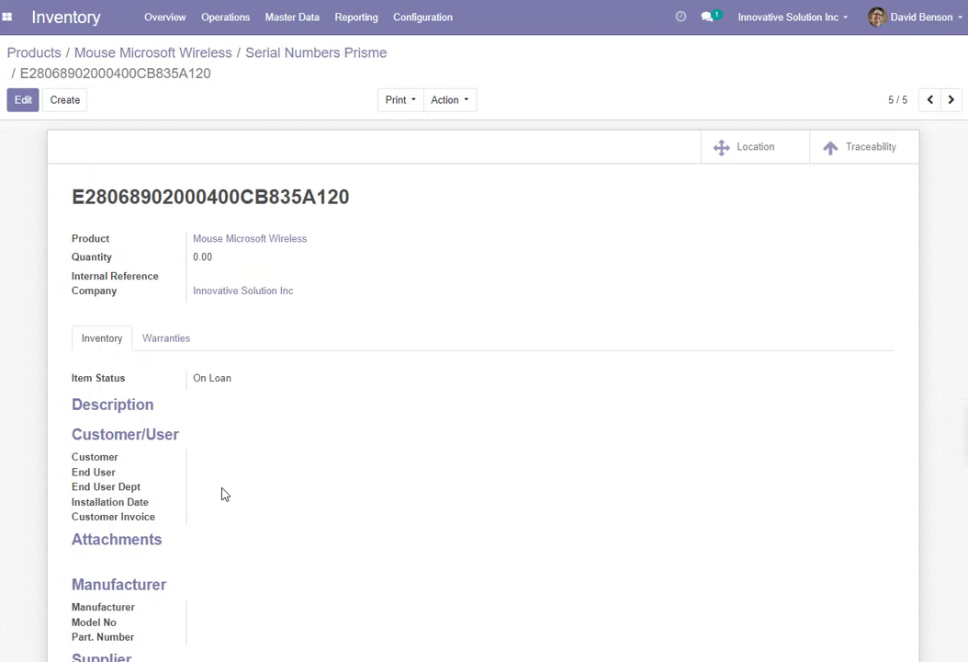